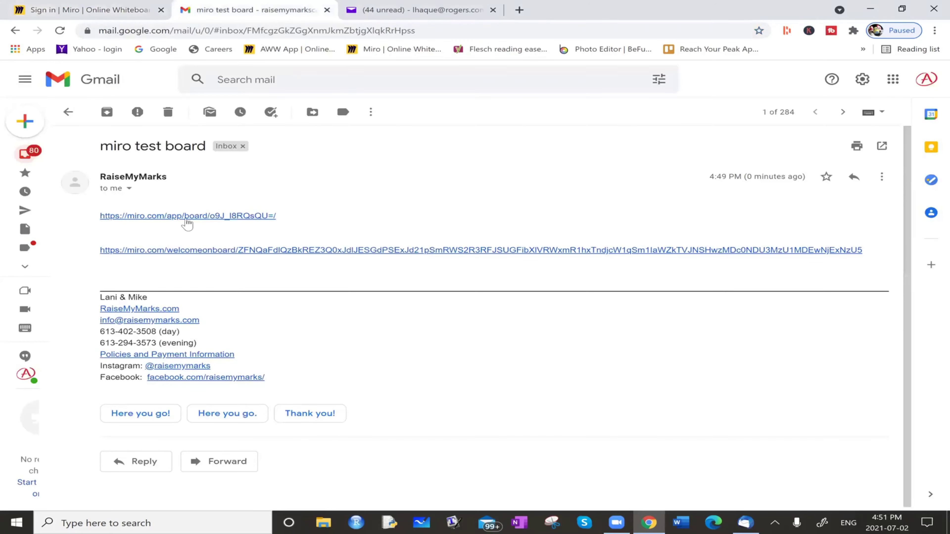
# Open the first Miro board link in the email, close the extra mail page, and dismiss the board's welcome and information pop-ups
pyautogui.click(222, 215)
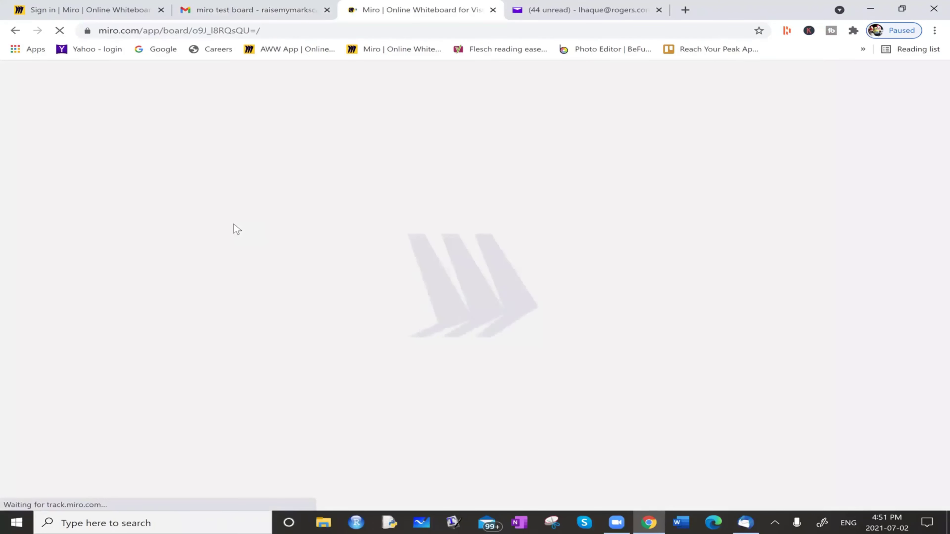
pyautogui.click(660, 10)
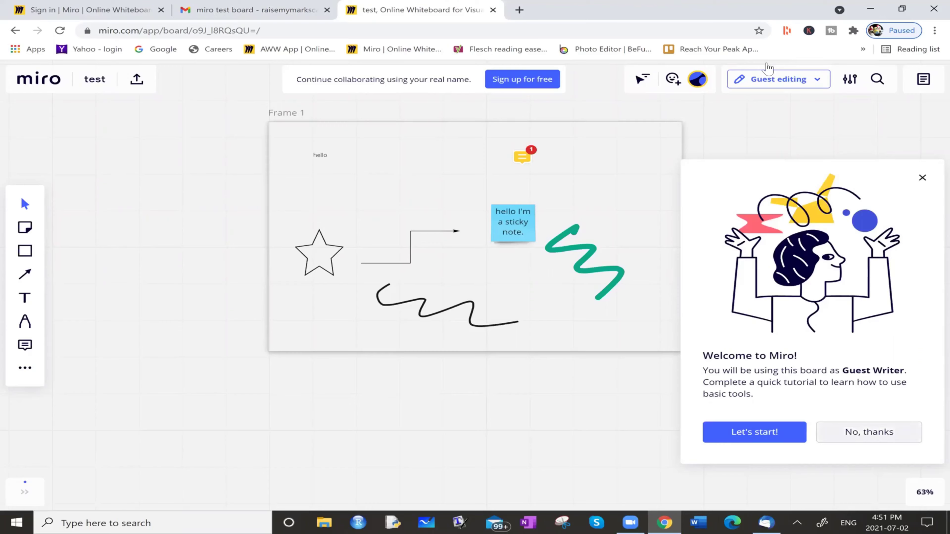
pyautogui.press('Escape')
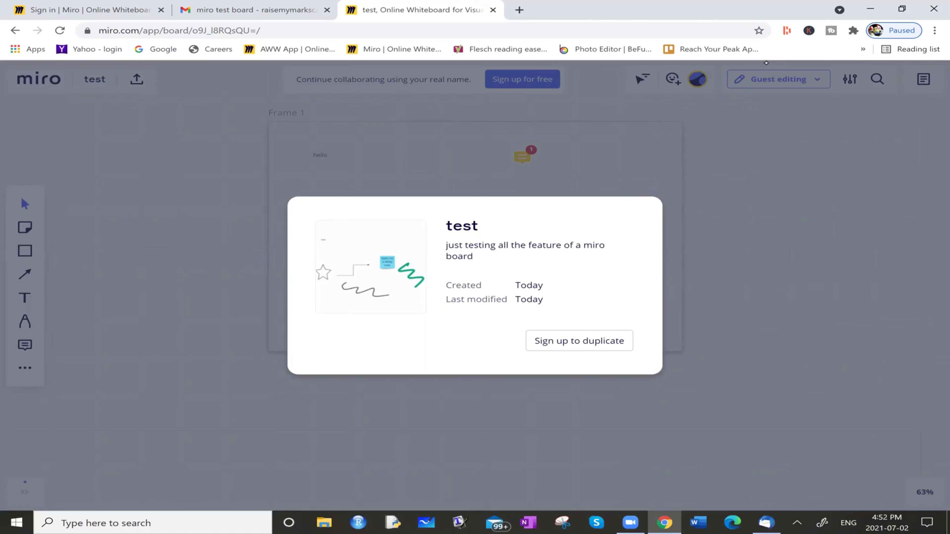
pyautogui.click(766, 63)
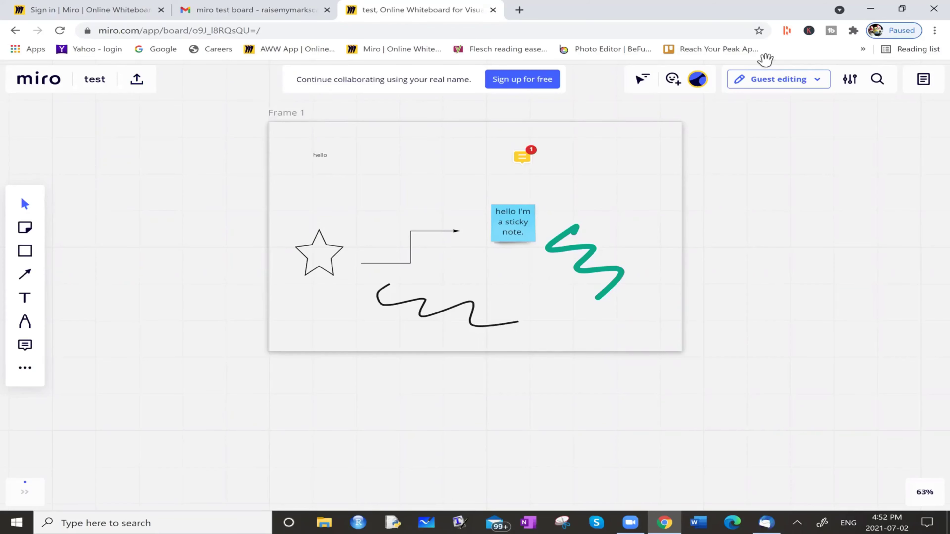
# Try the Selection and Hand modes by moving around the board
pyautogui.moveTo(168, 285); pyautogui.dragTo(177, 274)
pyautogui.press('v')
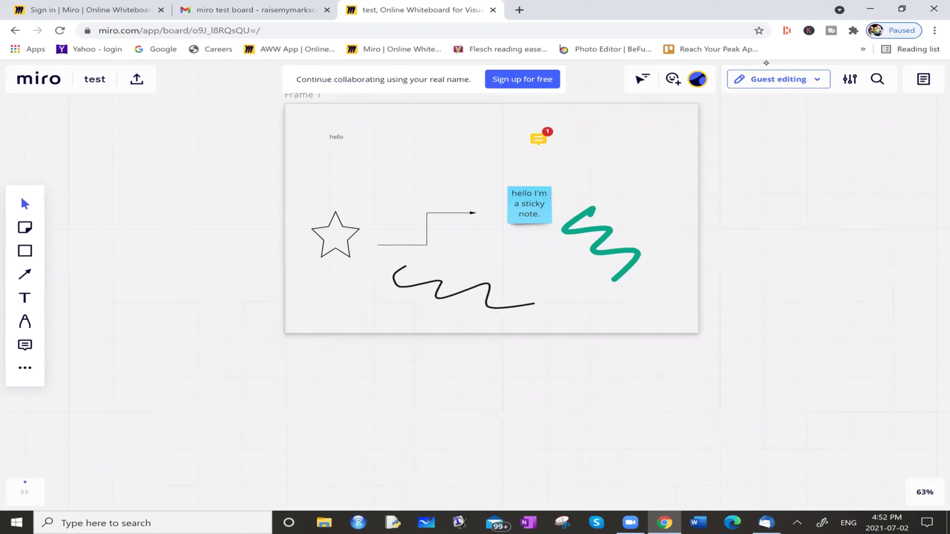
pyautogui.press('v')
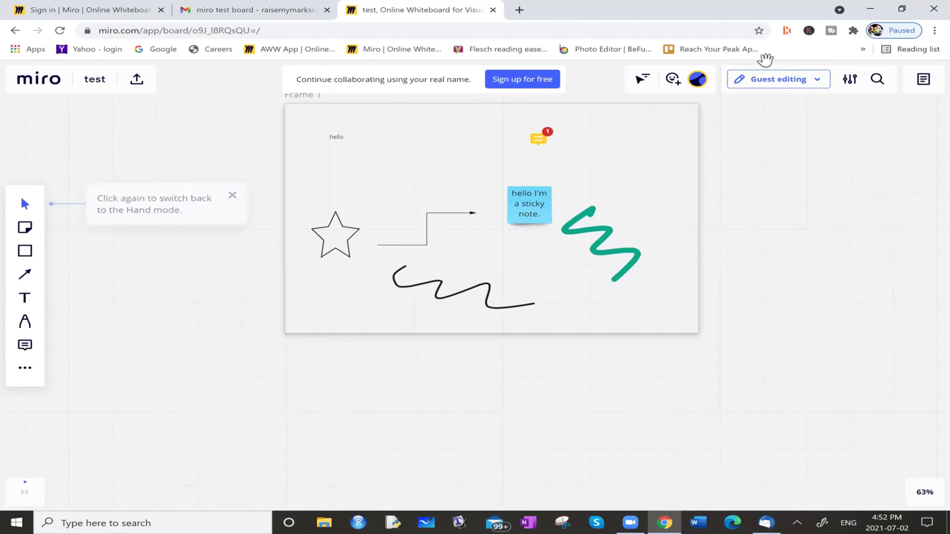
pyautogui.moveTo(177, 274); pyautogui.dragTo(149, 317)
pyautogui.moveTo(464, 317); pyautogui.dragTo(286, 346)
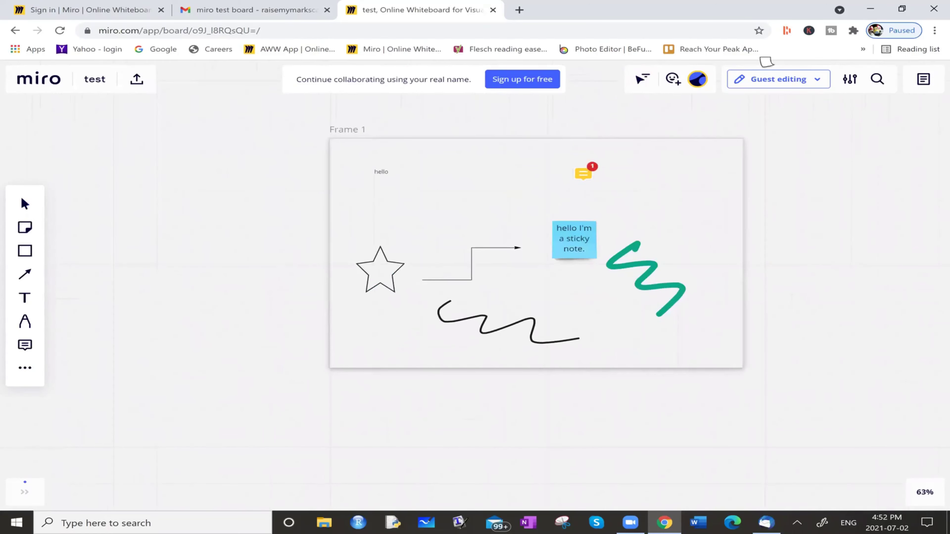
# Add a green sticky note outside Frame 1 with the text "I'm a green sticky note."
pyautogui.press('n')
pyautogui.click(183, 240)
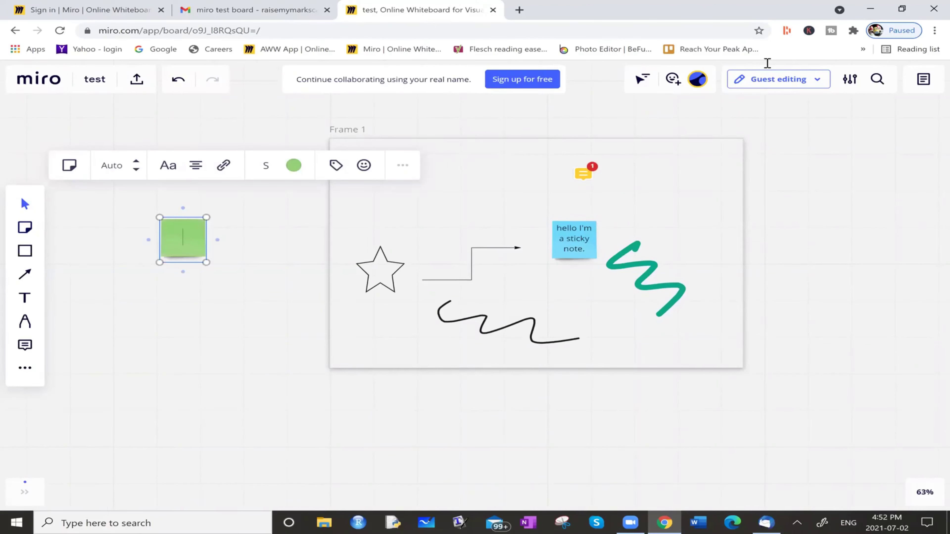
pyautogui.write("I'm a green")
pyautogui.press('Return')
pyautogui.write('sticky note.')
# Draw a large, slightly wide circle shape below the green sticky note
pyautogui.press('s')
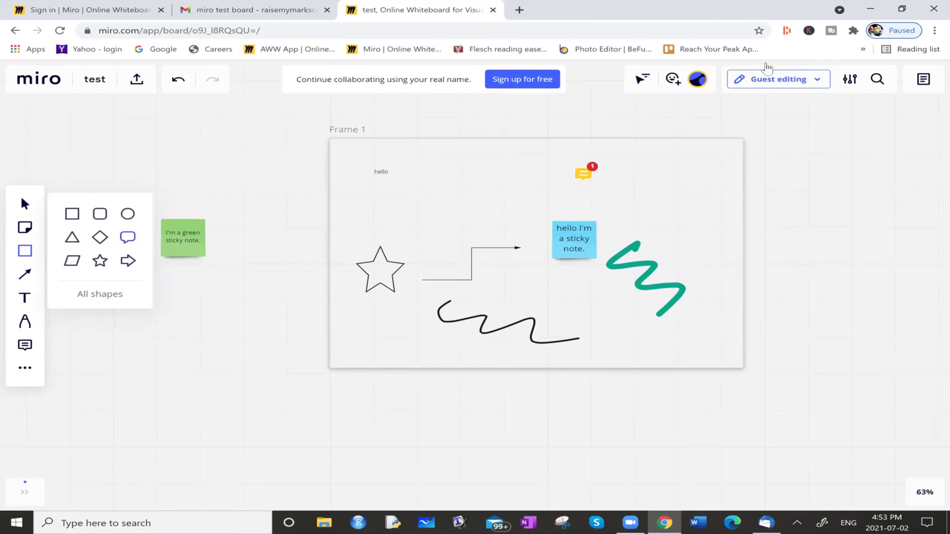
pyautogui.click(129, 238)
pyautogui.click(24, 250)
pyautogui.click(128, 213)
pyautogui.moveTo(149, 302)
pyautogui.mouseDown()
pyautogui.moveTo(252, 399)
pyautogui.moveTo(268, 401)
pyautogui.mouseUp()
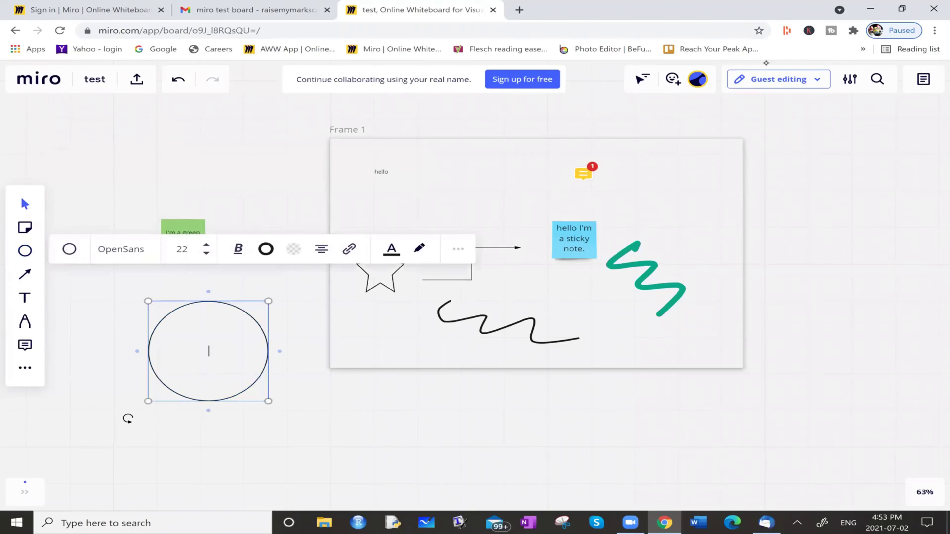
# Draw a plain line and place it rising from just above the circle into Frame 1
pyautogui.press('l')
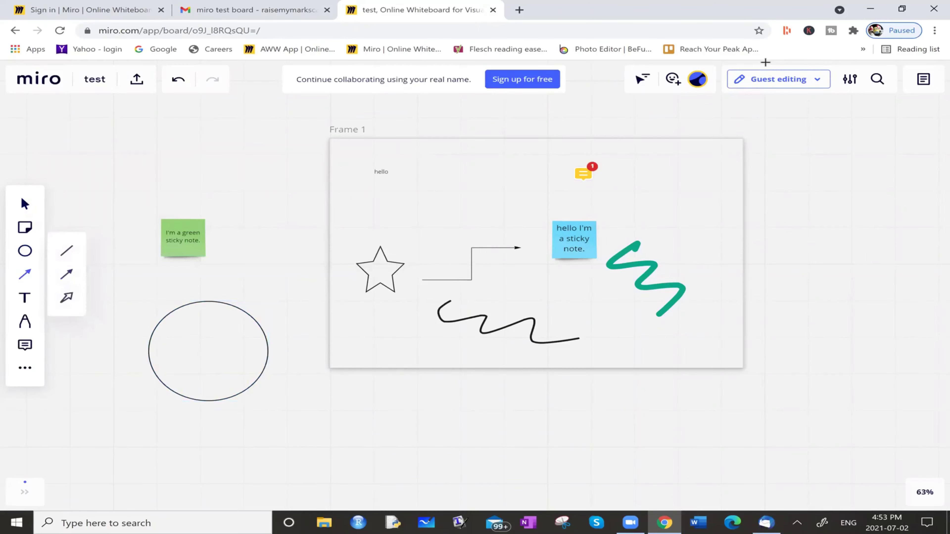
pyautogui.click(67, 250)
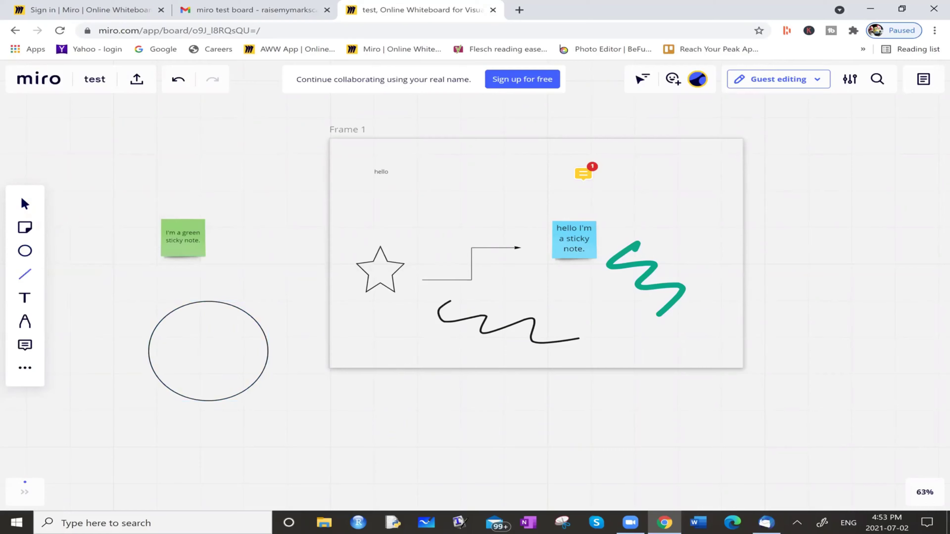
pyautogui.moveTo(101, 215); pyautogui.dragTo(296, 124)
pyautogui.moveTo(210, 165); pyautogui.dragTo(279, 238)
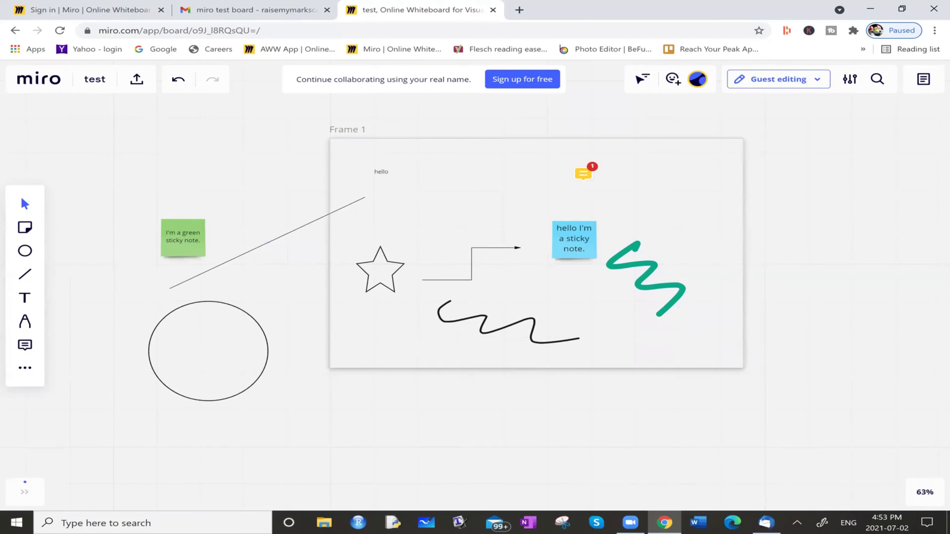
# Draw a second plain line sloping downward below Frame 1
pyautogui.moveTo(349, 383); pyautogui.dragTo(390, 417)
pyautogui.press('l')
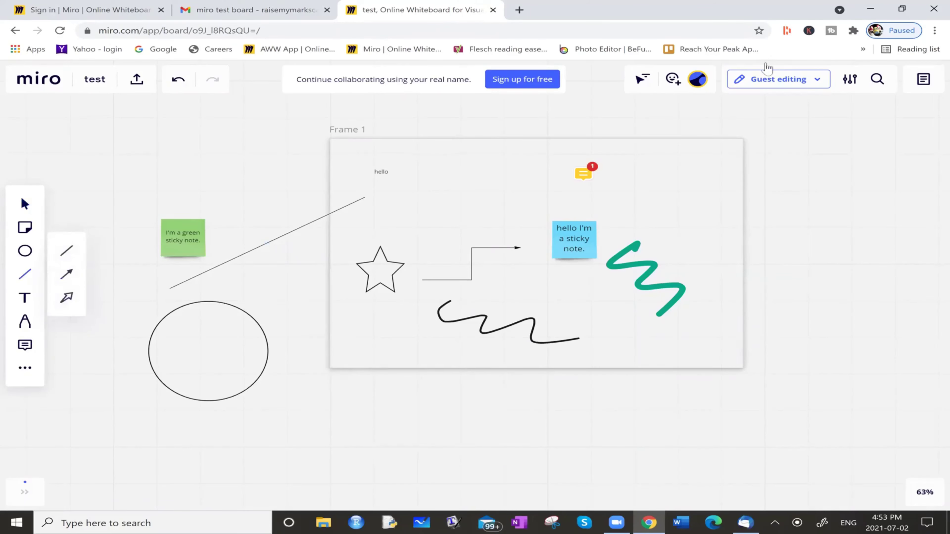
pyautogui.moveTo(354, 390); pyautogui.dragTo(481, 465)
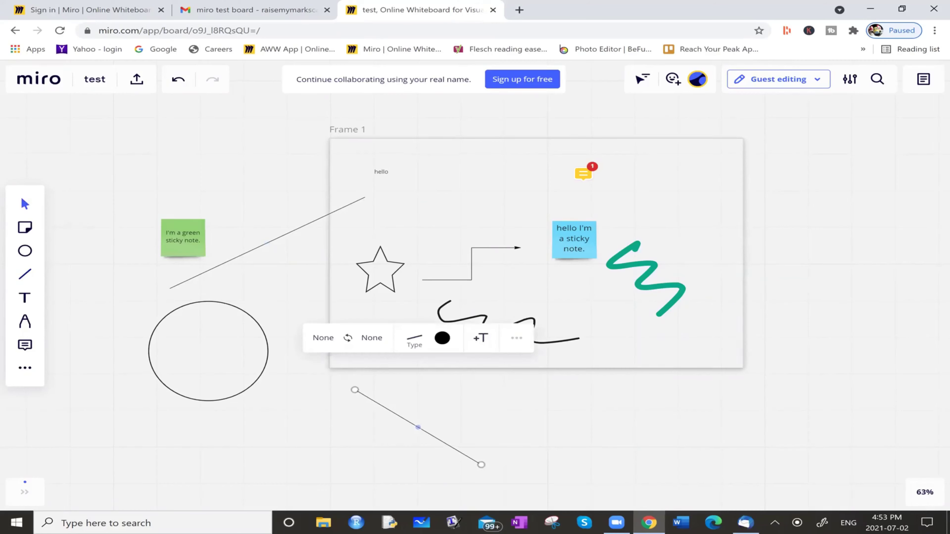
# Add the text "Hello. I'm a guest." above the green sticky note and set its font size to 24
pyautogui.press('t')
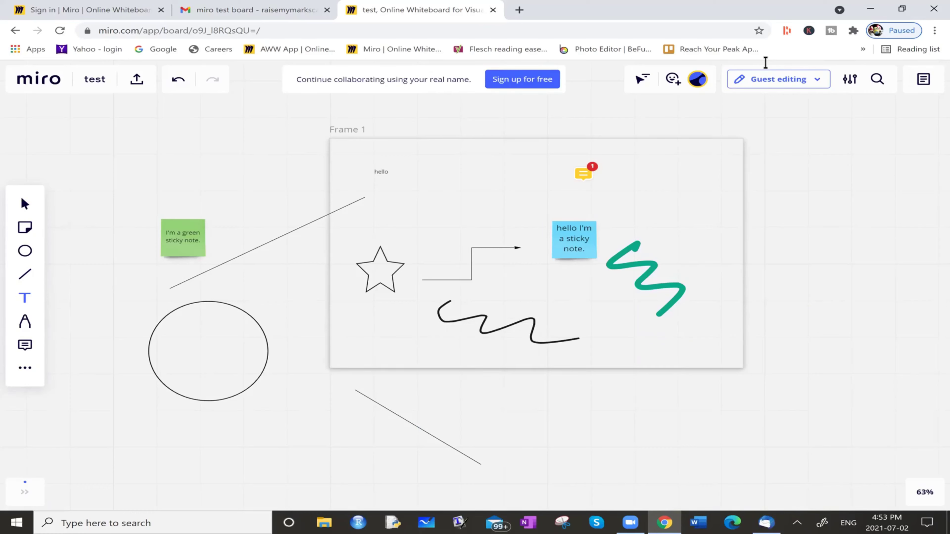
pyautogui.moveTo(112, 122); pyautogui.dragTo(281, 136)
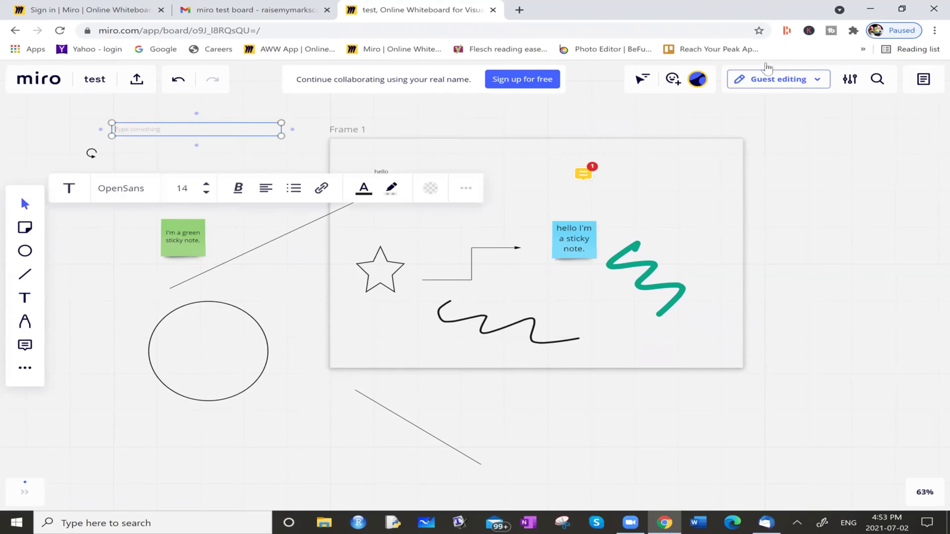
pyautogui.write("Hello.  I'm a guest.")
pyautogui.click(206, 185)
pyautogui.click(207, 185)
pyautogui.click(207, 185)
pyautogui.click(207, 185)
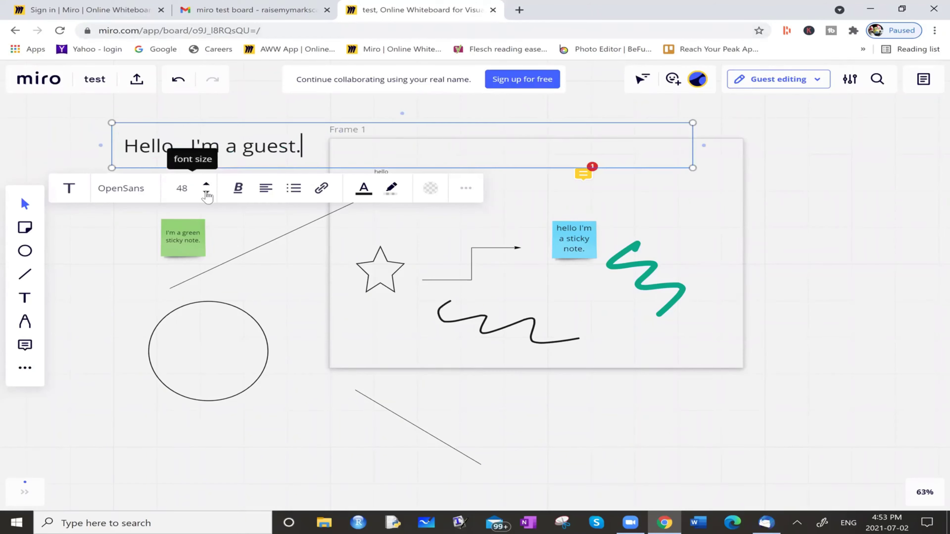
pyautogui.click(206, 193)
pyautogui.click(206, 193)
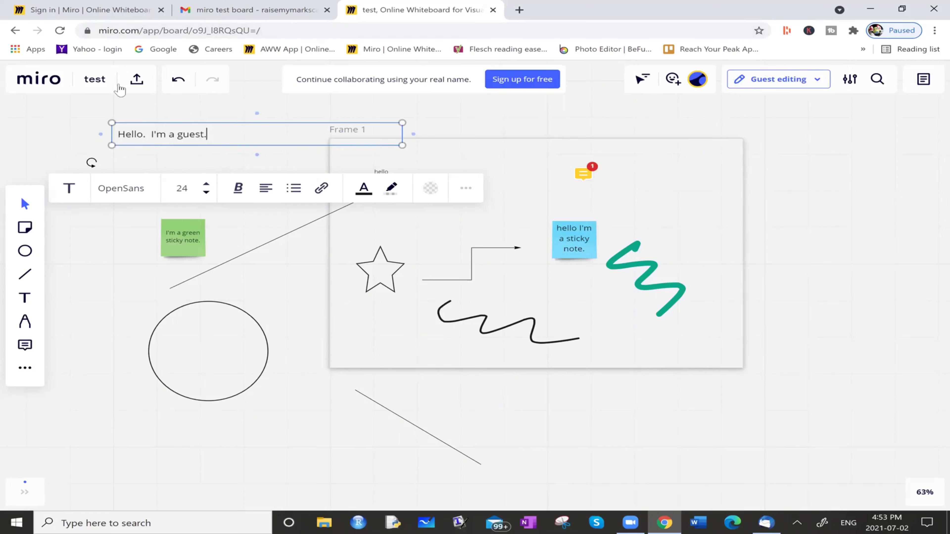
# Use Smart drawing to sketch a curved stroke and a larger circle around the existing circle, and close the gesture guide
pyautogui.click(30, 328)
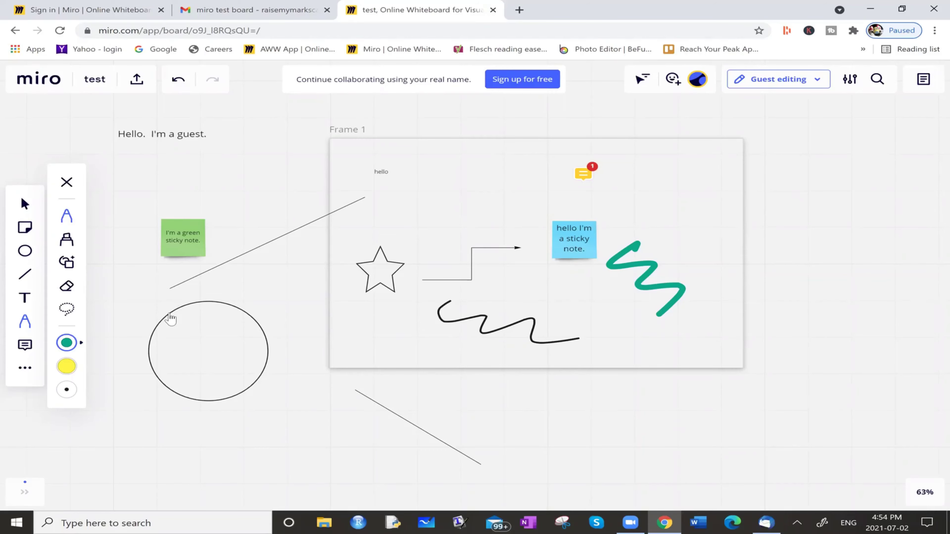
pyautogui.hotkey('shift', 'p')
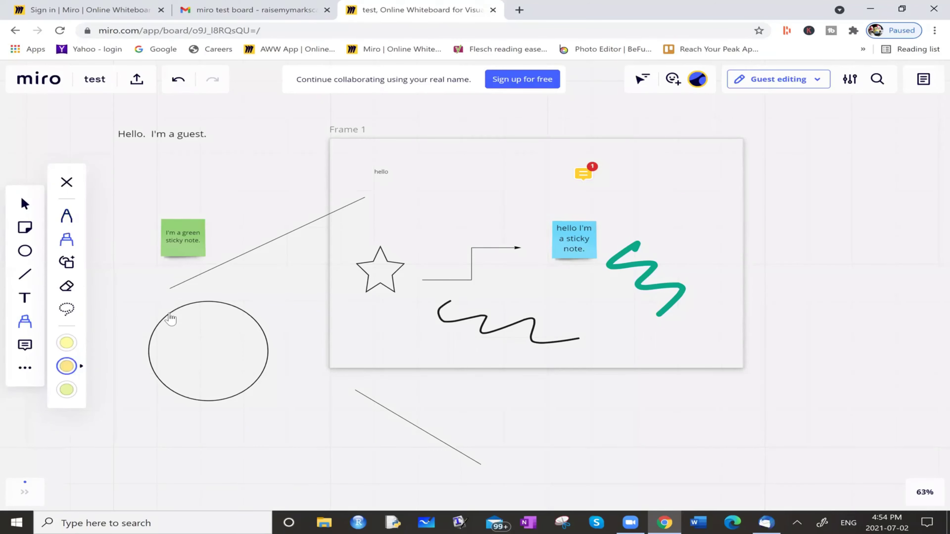
pyautogui.click(66, 263)
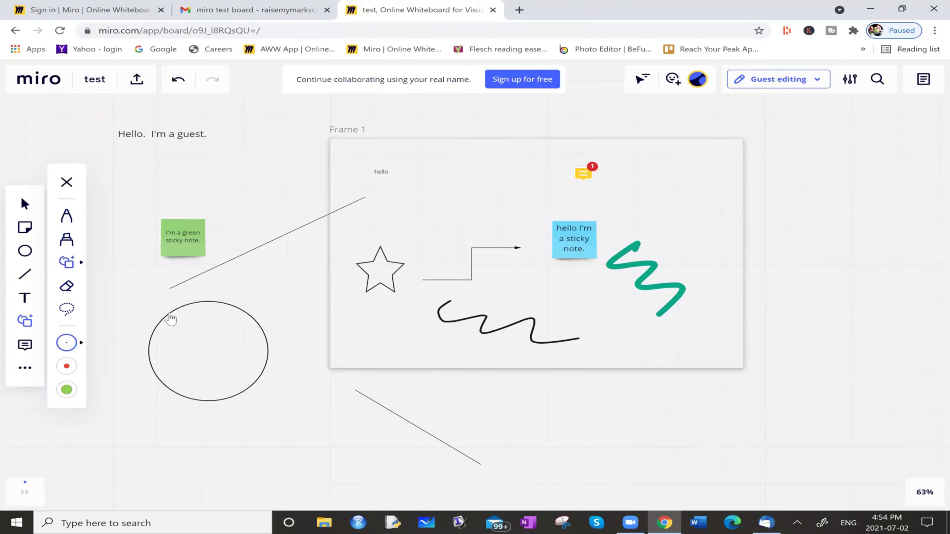
pyautogui.moveTo(113, 305)
pyautogui.mouseDown()
pyautogui.moveTo(172, 377)
pyautogui.moveTo(193, 383)
pyautogui.mouseUp()
pyautogui.moveTo(325, 336)
pyautogui.mouseDown()
pyautogui.moveTo(190, 431)
pyautogui.moveTo(254, 438)
pyautogui.mouseUp()
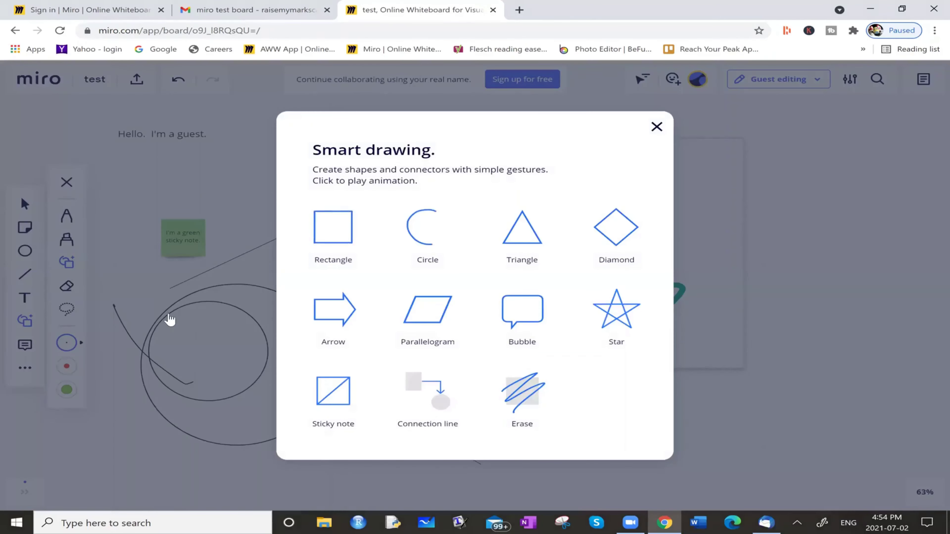
pyautogui.click(170, 319)
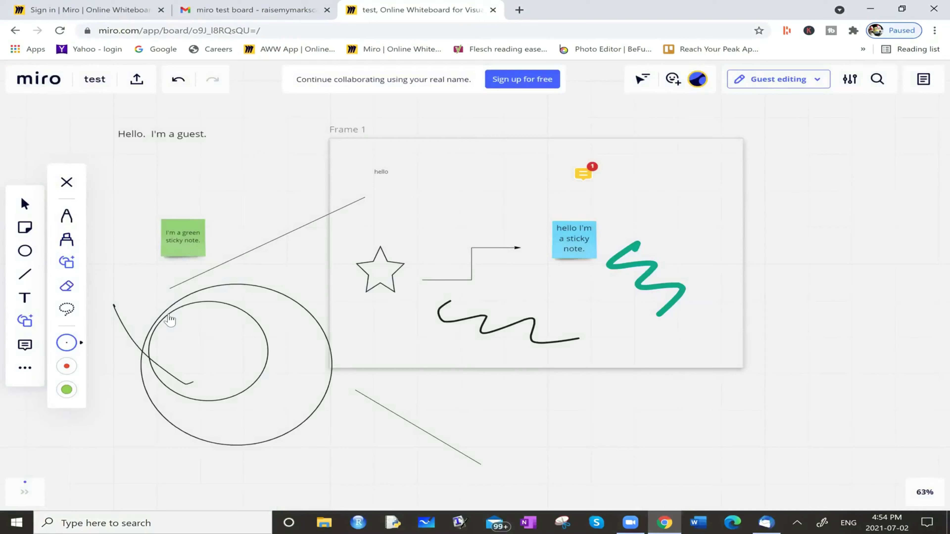
# Draw a thick yellow freehand zigzag beside the green sticky note and remove it again
pyautogui.hotkey('shift', 'e')
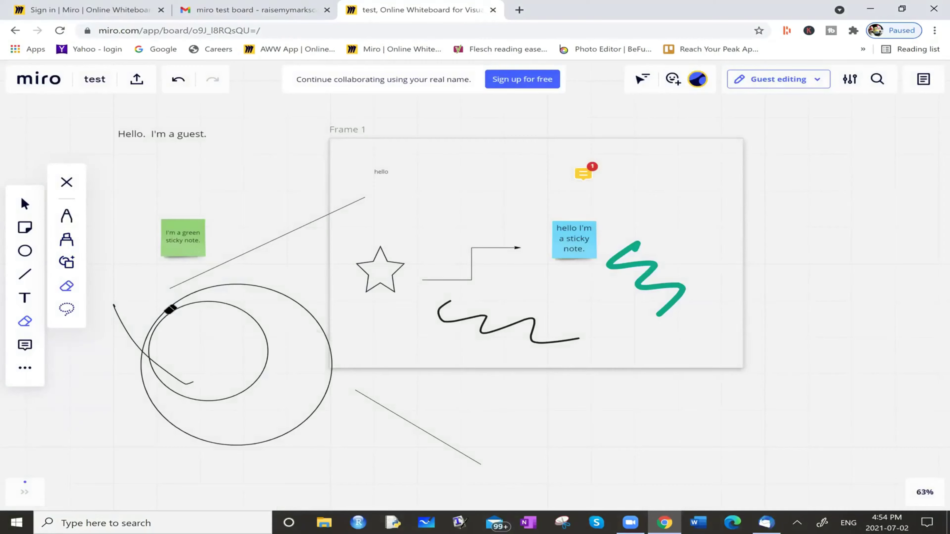
pyautogui.click(66, 215)
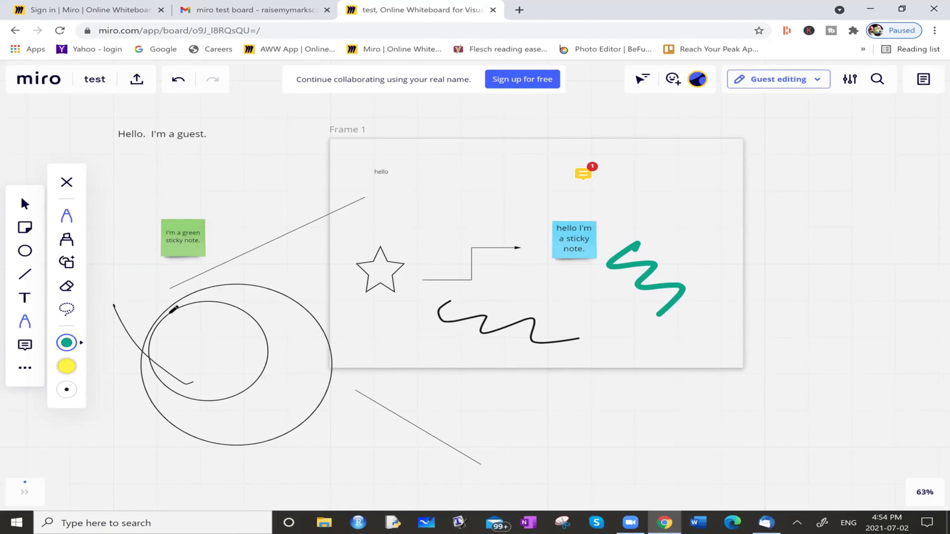
pyautogui.click(67, 365)
pyautogui.moveTo(184, 158)
pyautogui.mouseDown()
pyautogui.moveTo(251, 154)
pyautogui.moveTo(288, 266)
pyautogui.mouseUp()
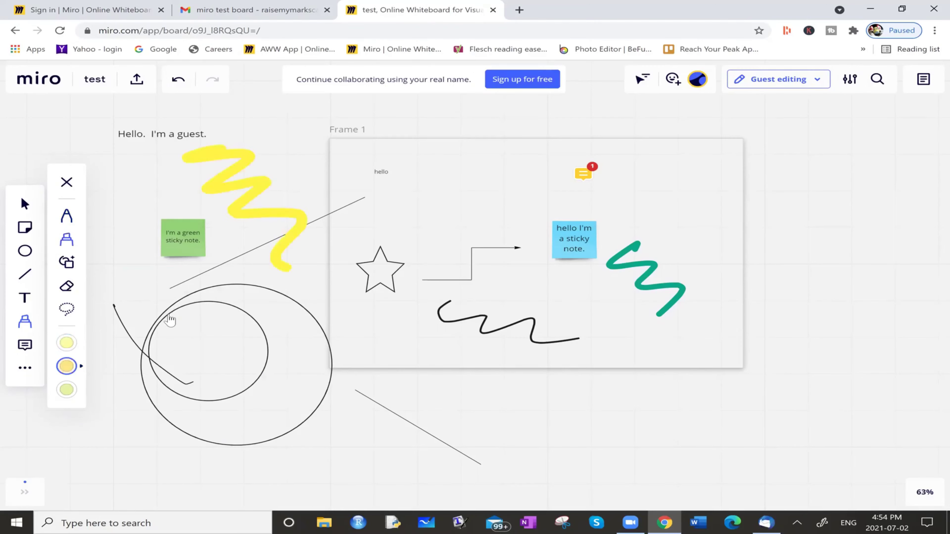
pyautogui.hotkey('shift', 'e')
pyautogui.hotkey('ctrl', 'z')
pyautogui.hotkey('ctrl', 'z')
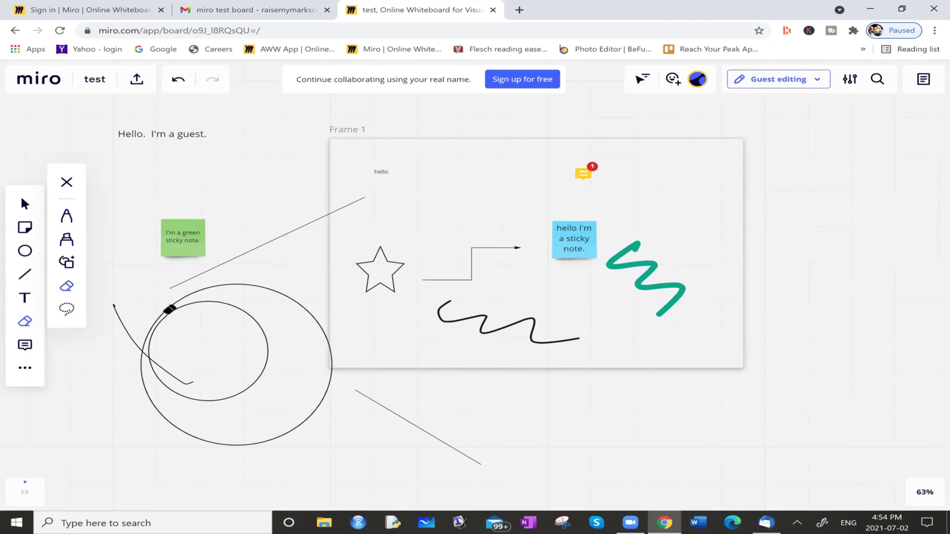
# Lasso-select the star in Frame 1 and move it onto the frame's lower edge
pyautogui.hotkey('shift', 'l')
pyautogui.moveTo(335, 262)
pyautogui.mouseDown()
pyautogui.moveTo(334, 312)
pyautogui.moveTo(482, 402)
pyautogui.mouseUp()
pyautogui.moveTo(558, 371); pyautogui.dragTo(705, 410)
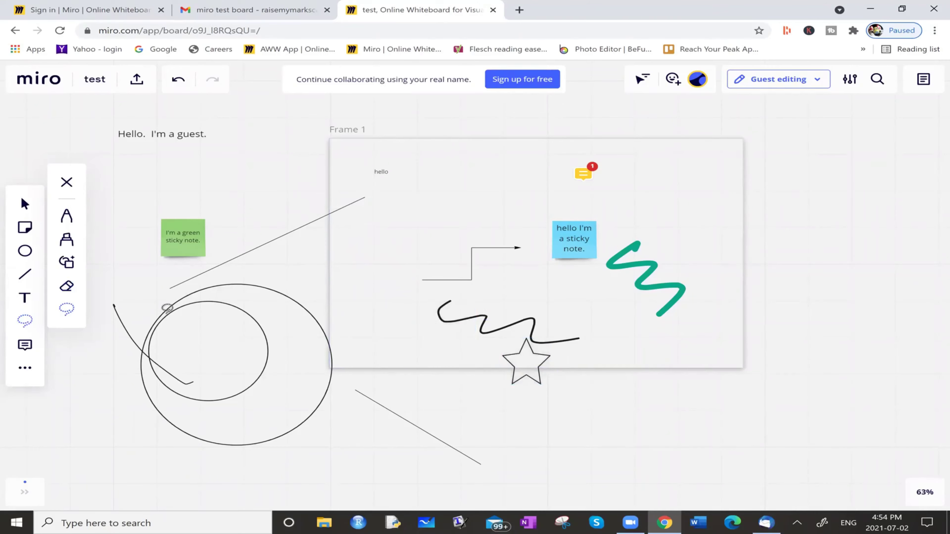
# Post the comment "I'm a guest!" on the board beside Frame 1 and close the comment thread
pyautogui.press('c')
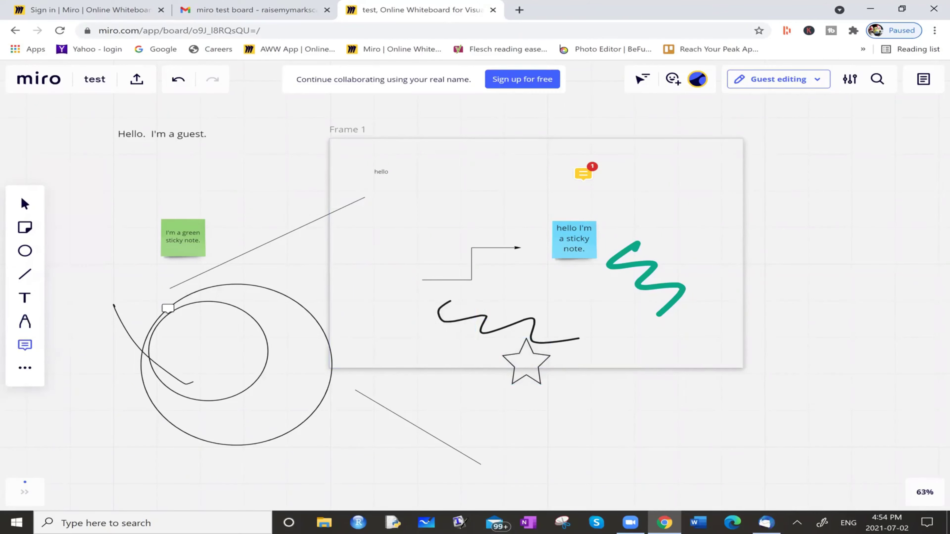
pyautogui.click(169, 310)
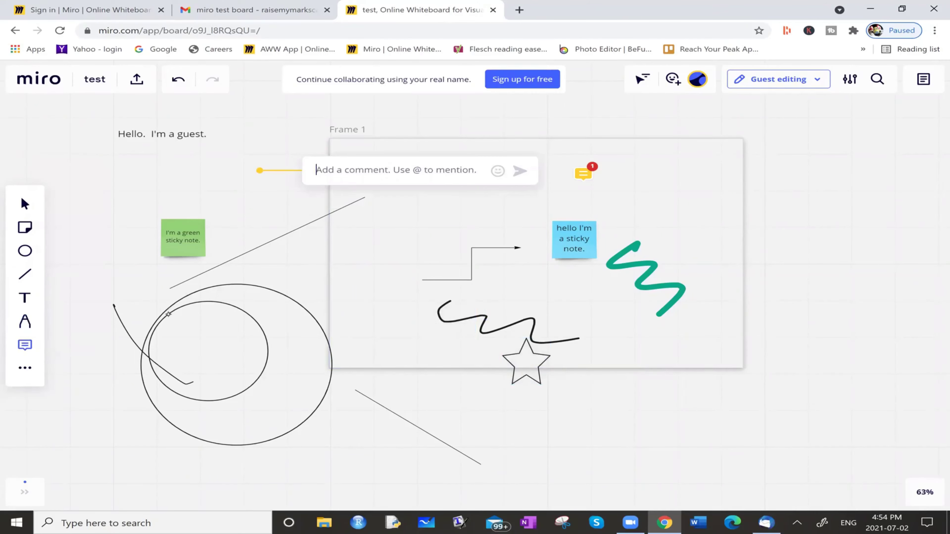
pyautogui.write('I')
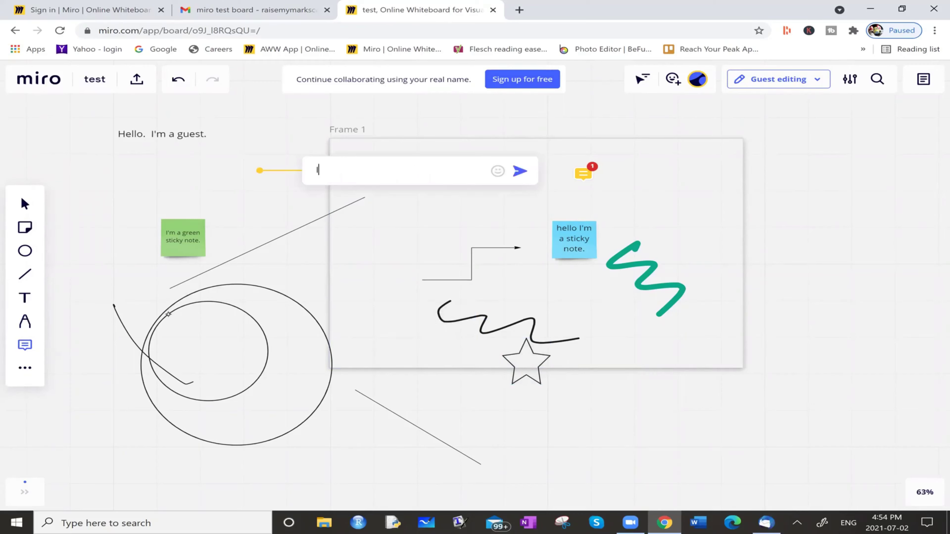
pyautogui.write("'m a guest!")
pyautogui.press('Return')
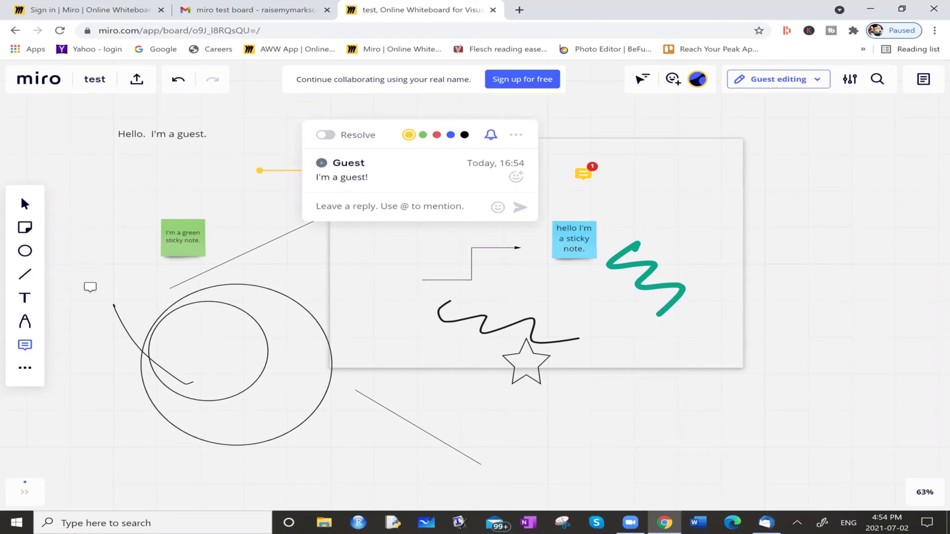
pyautogui.press('Escape')
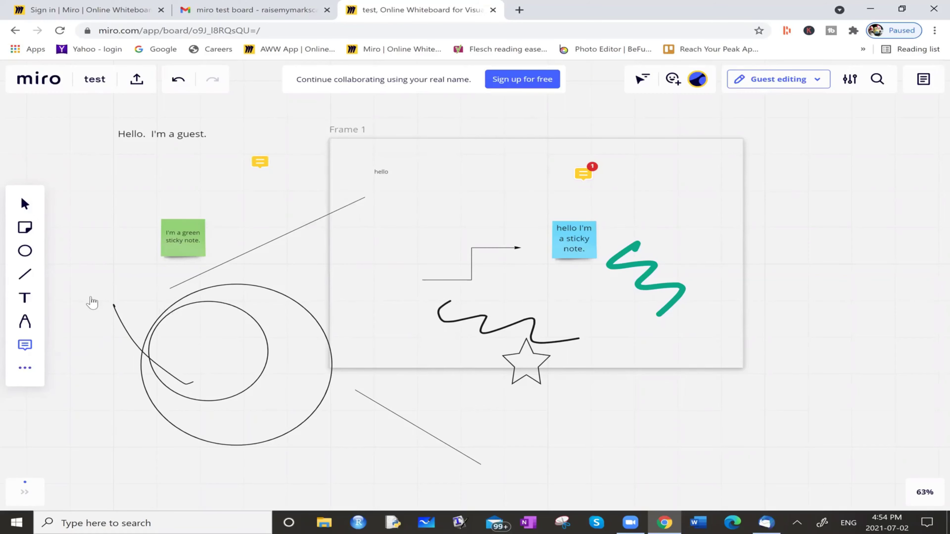
# Look over the list of additional apps and the comments panel of the collaboration toolbar, closing each again
pyautogui.click(25, 368)
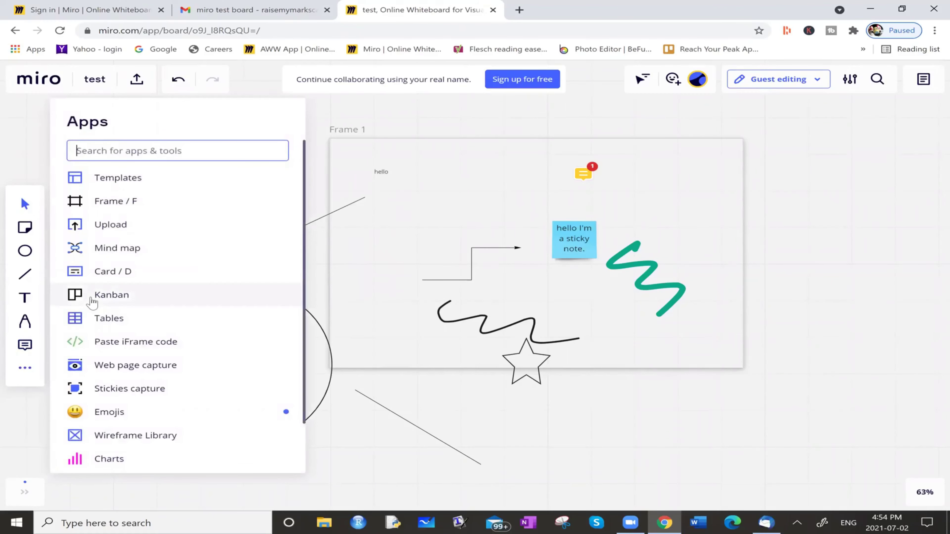
pyautogui.press('Escape')
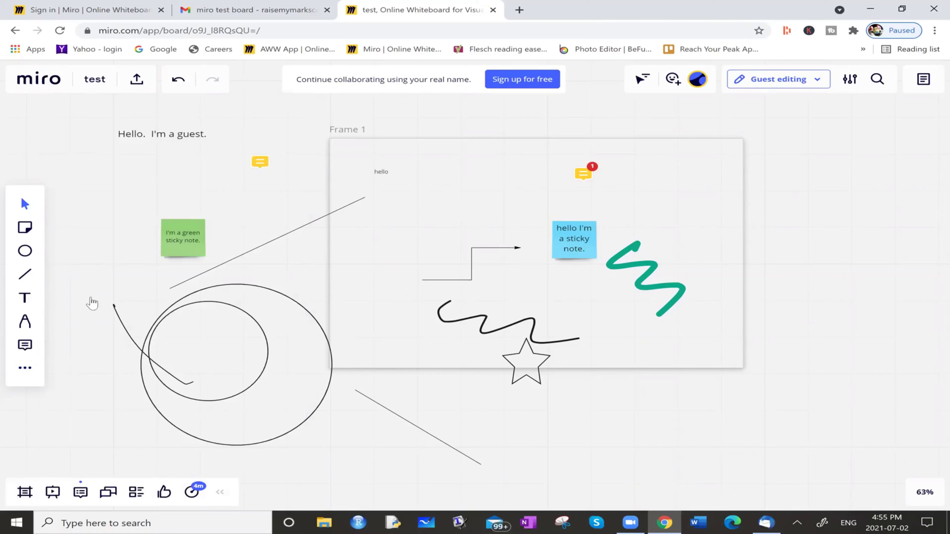
pyautogui.press('Tab')
pyautogui.press('Tab')
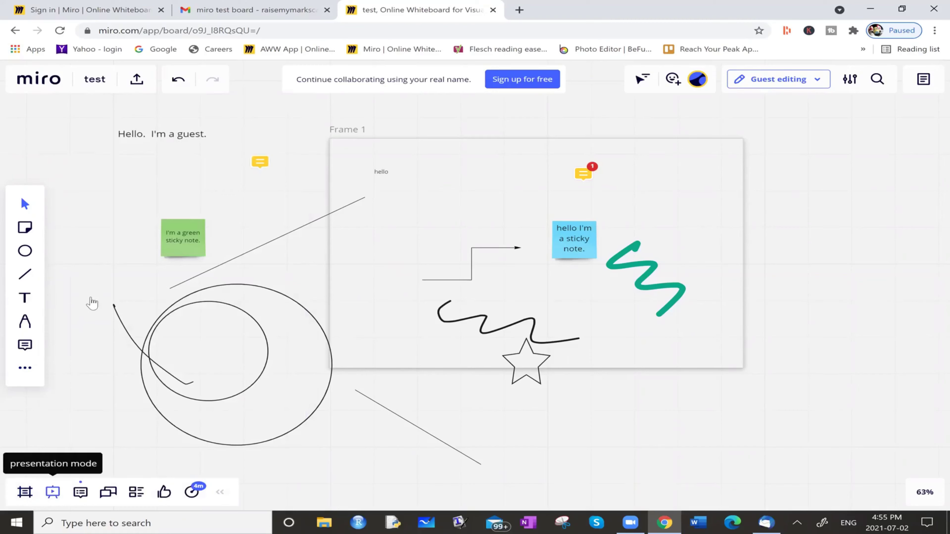
pyautogui.press('Tab')
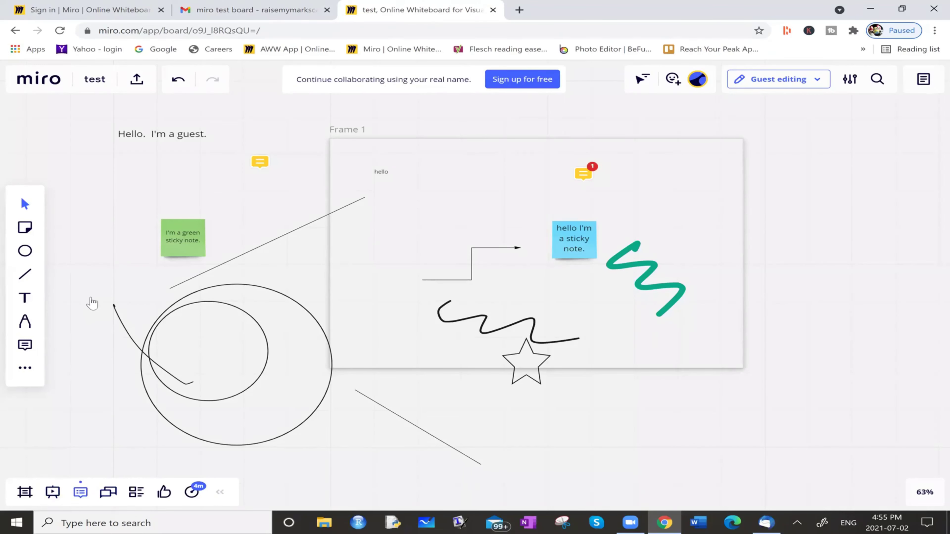
pyautogui.press('Return')
pyautogui.press('Return')
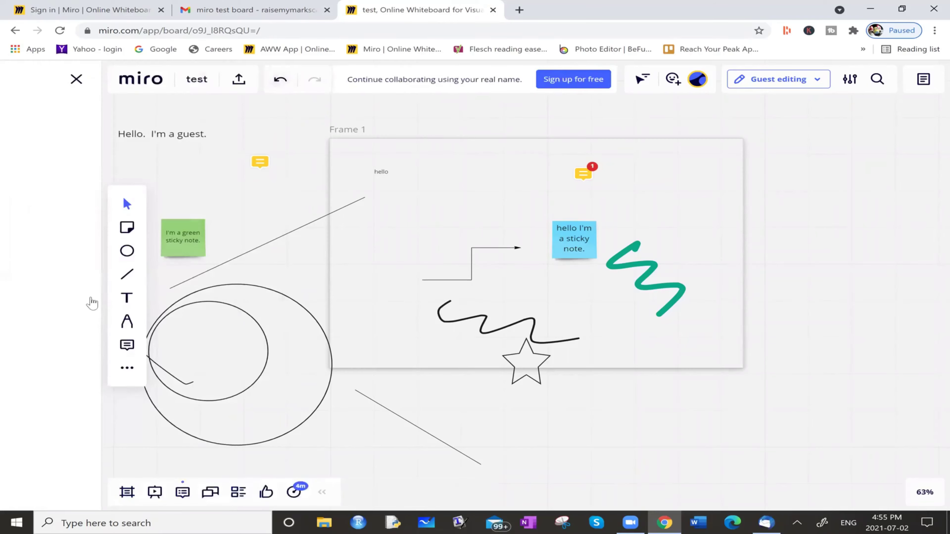
# Preview the chat, cards, voting and timer tools of the collaboration toolbar and collapse the toolbar
pyautogui.press('Tab')
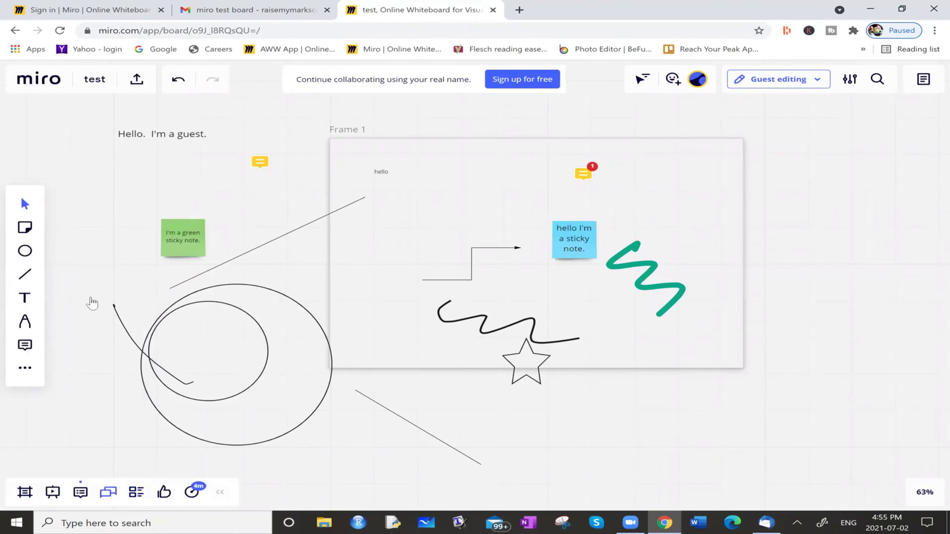
pyautogui.press('Return')
pyautogui.press('Return')
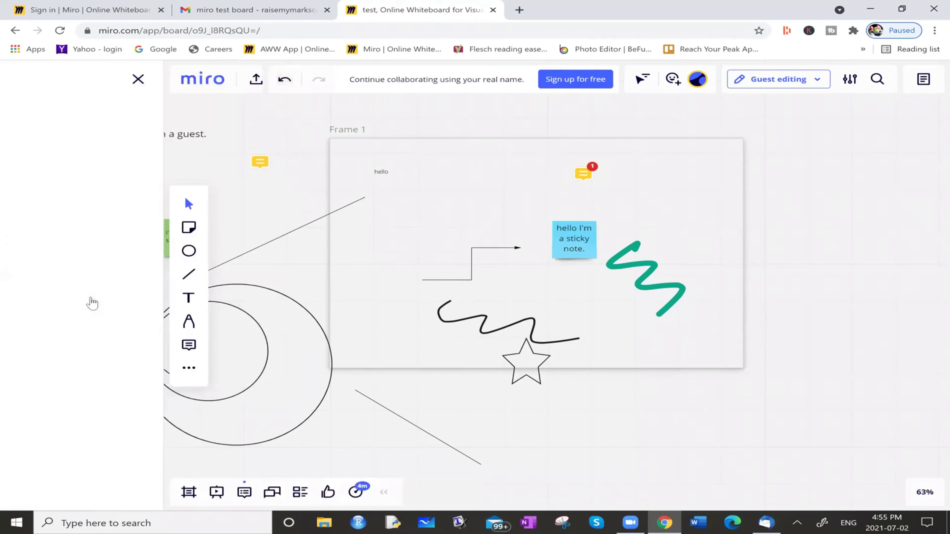
pyautogui.press('Tab')
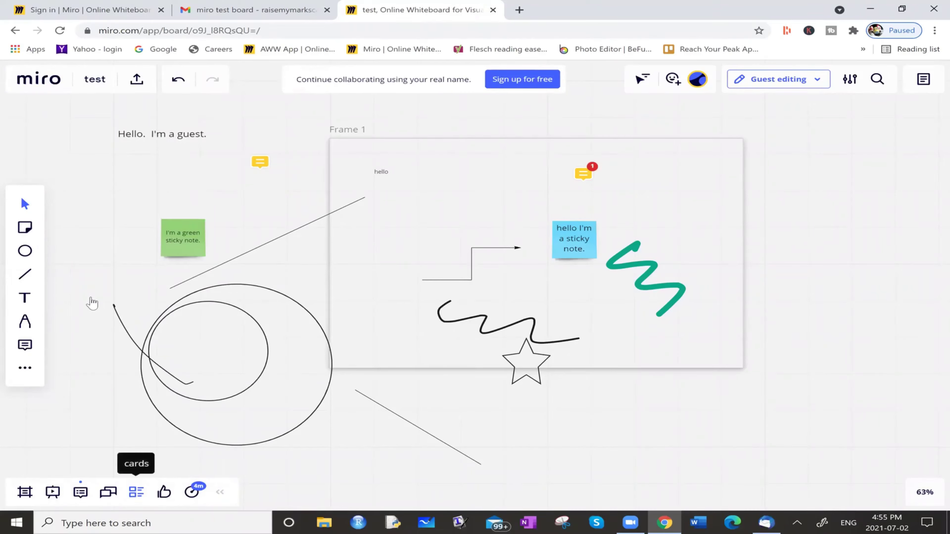
pyautogui.press('Tab')
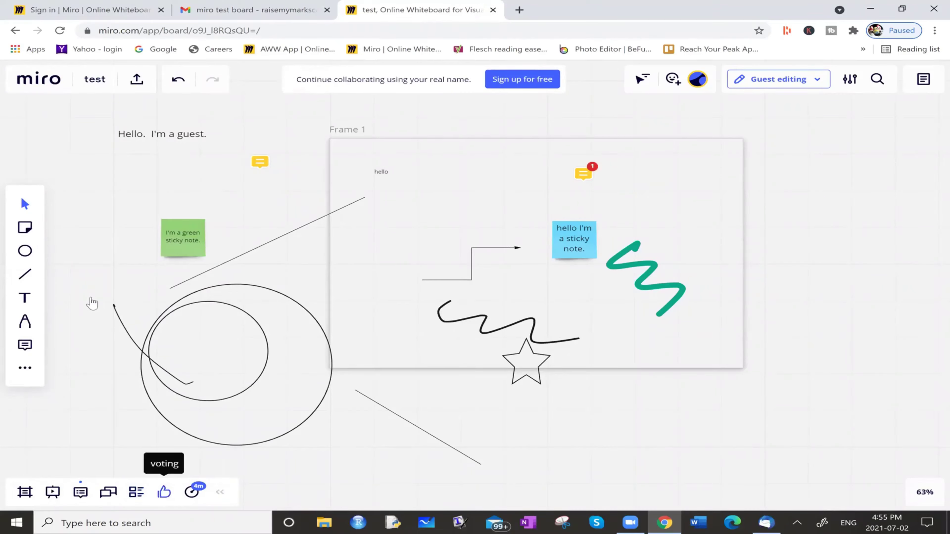
pyautogui.press('Tab')
pyautogui.press('Tab')
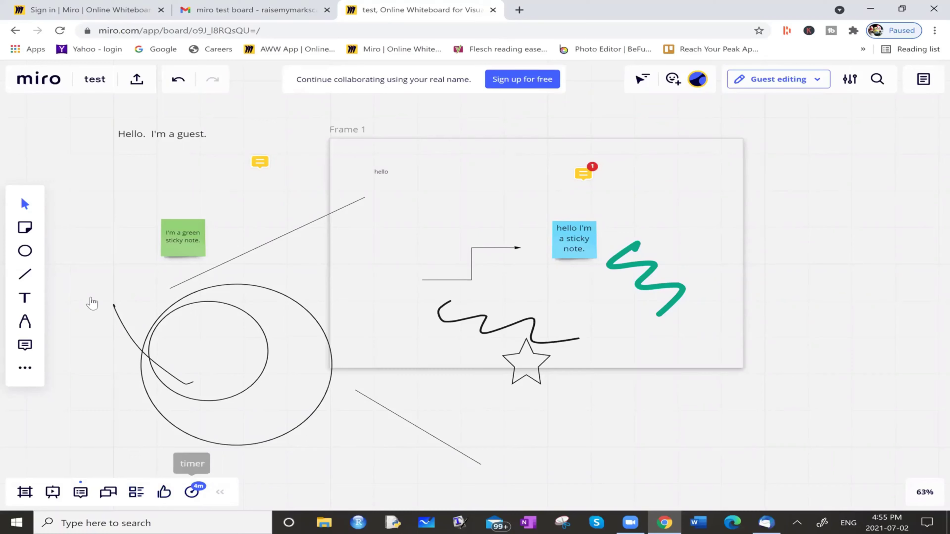
pyautogui.press('Return')
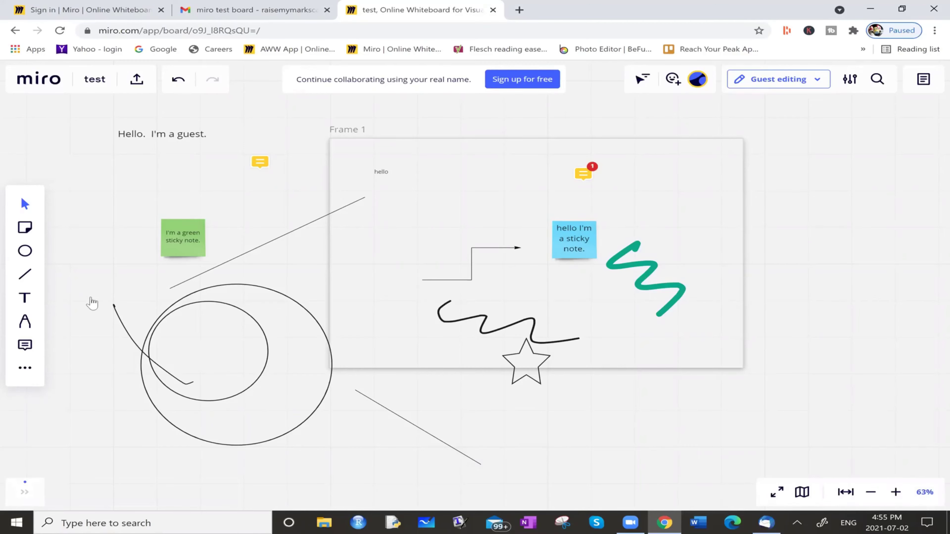
# Zoom the board in and out, fit it to the screen, and return to 100% with the minimap shown
pyautogui.click(896, 492)
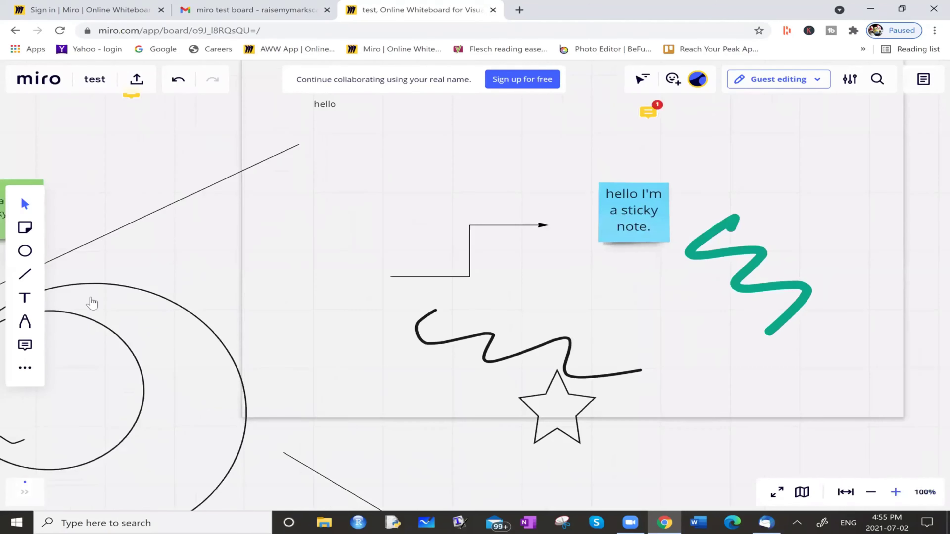
pyautogui.click(895, 493)
pyautogui.hotkey('shift', '1')
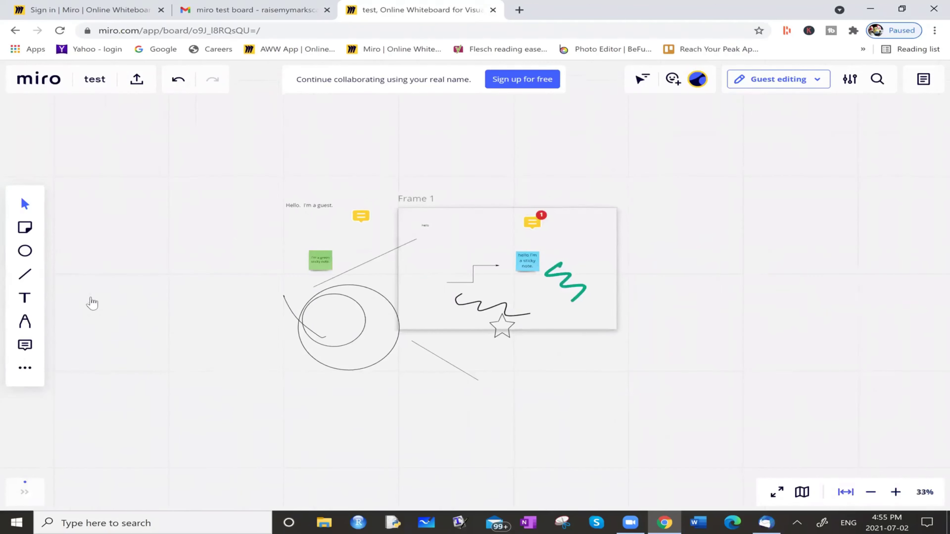
pyautogui.click(925, 492)
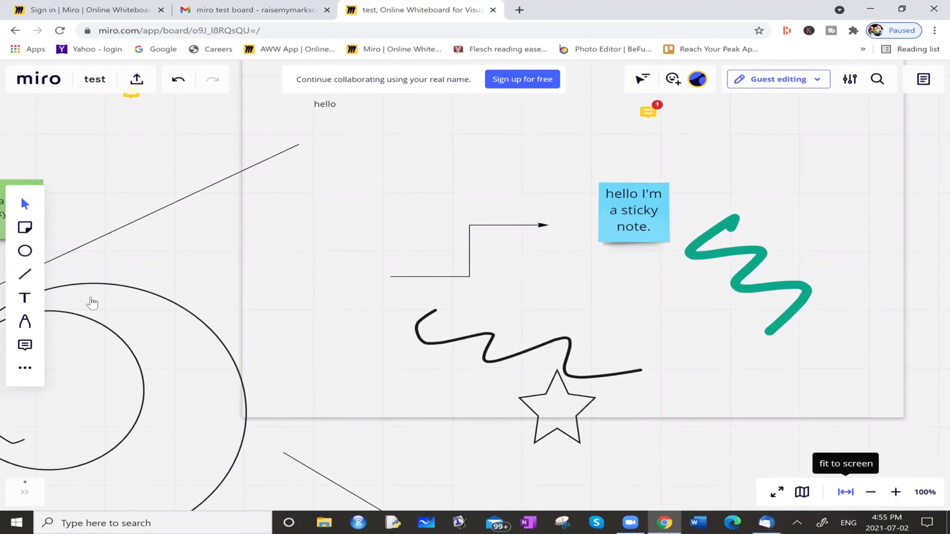
pyautogui.hotkey('shift', '1')
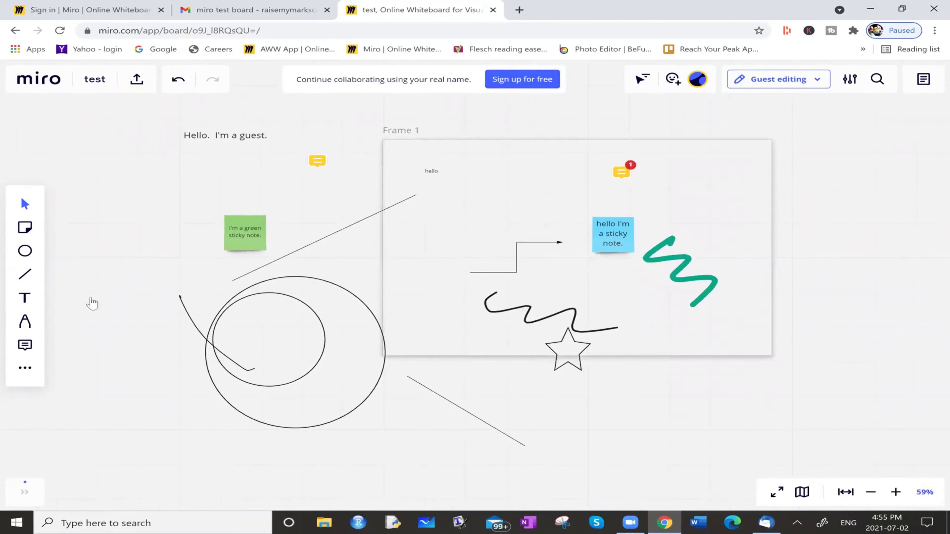
pyautogui.hotkey('shift', '0')
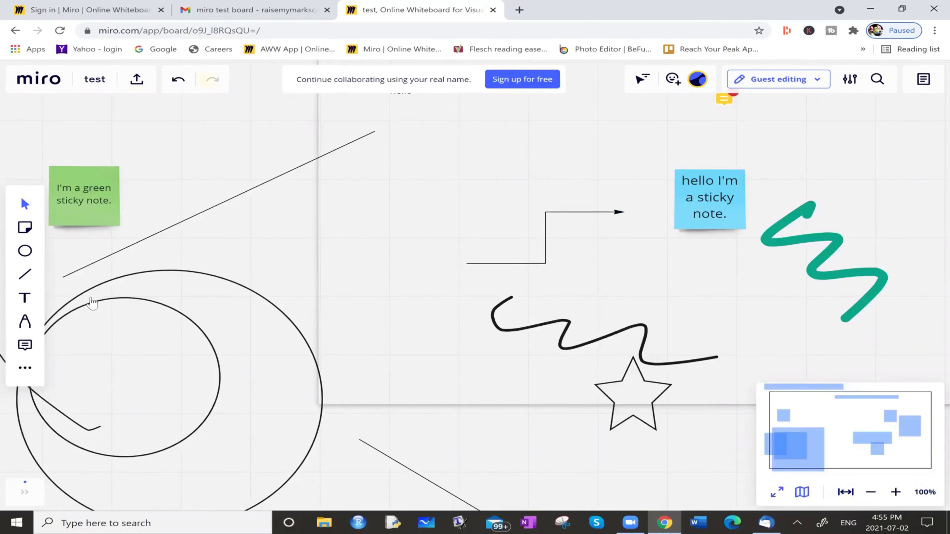
# View the board in full screen, leave full screen and set the board zoom to 75%
pyautogui.click(777, 492)
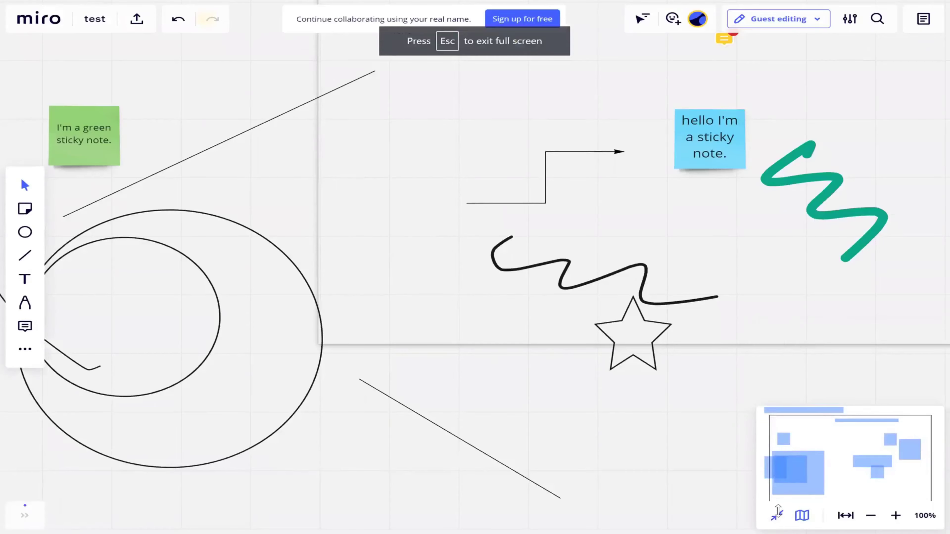
pyautogui.press('Escape')
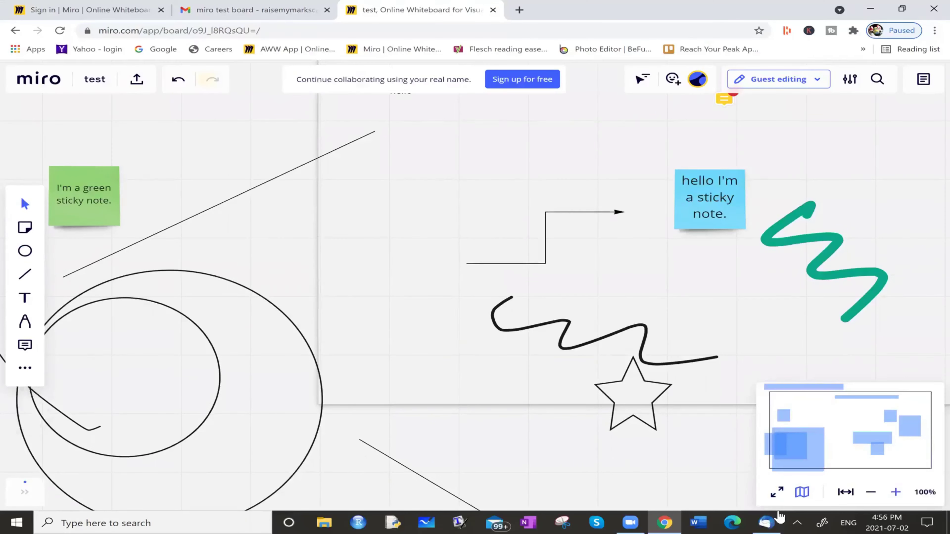
pyautogui.hotkey('shift', '1')
pyautogui.hotkey('ctrl', '-')
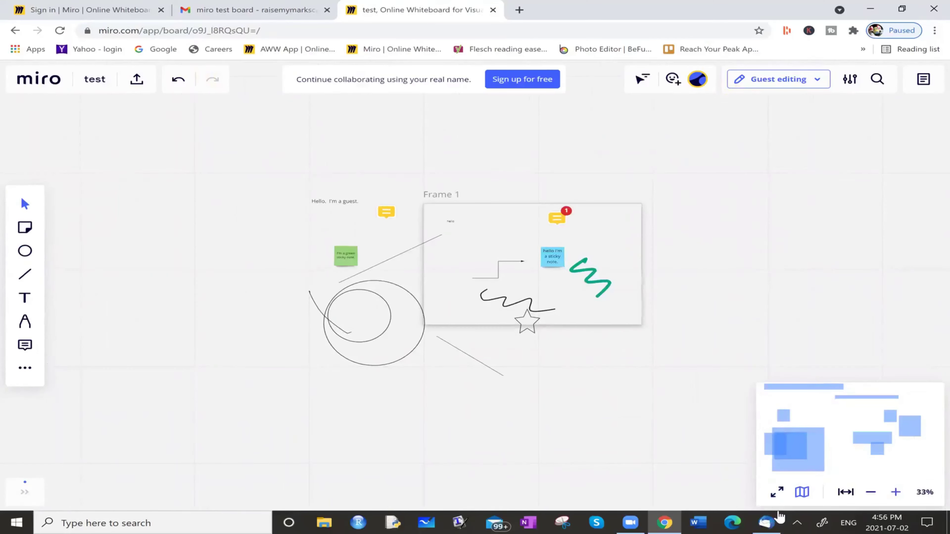
pyautogui.hotkey('ctrl', '+')
pyautogui.hotkey('ctrl', '+')
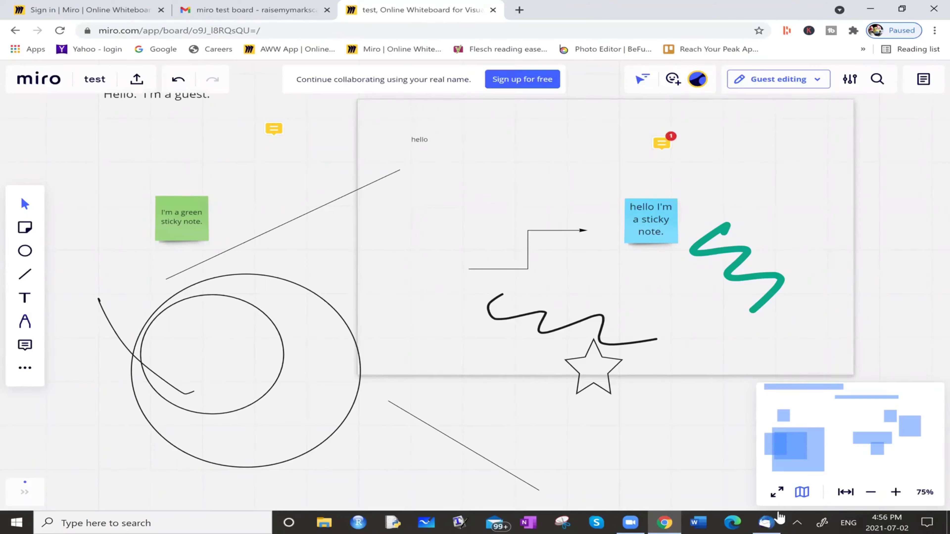
# Use Smart drawing to sketch a circle below the "hello" text, a square across Frame 1's right edge and a triangle across its lower edge
pyautogui.press('p')
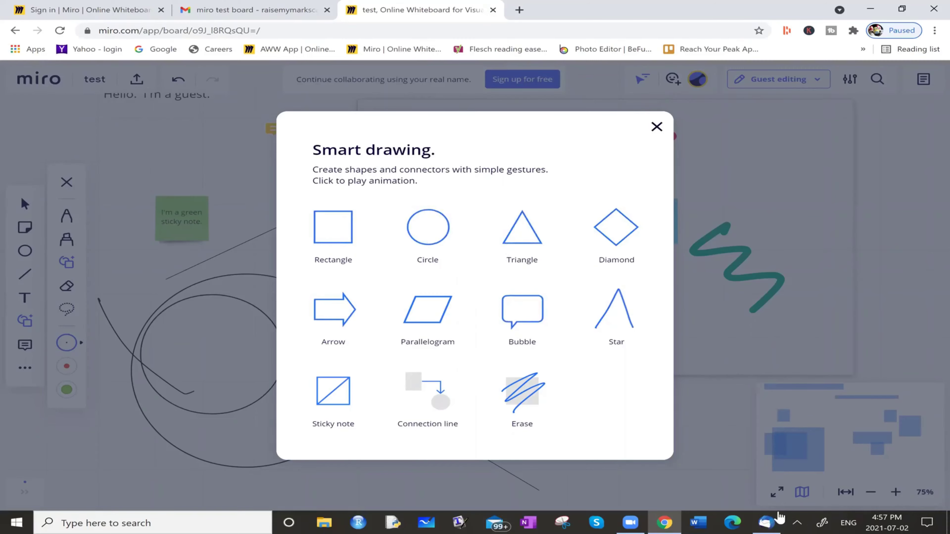
pyautogui.press('Escape')
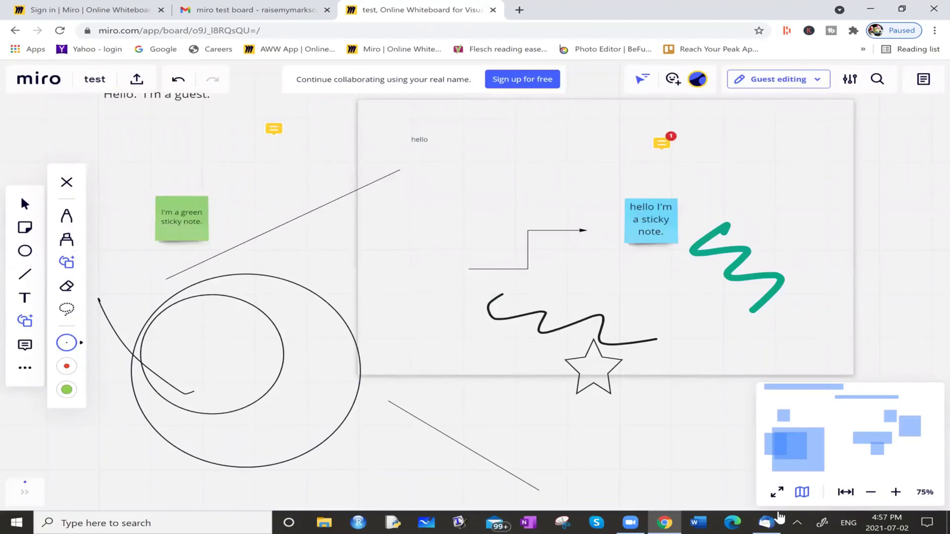
pyautogui.moveTo(485, 162)
pyautogui.mouseDown()
pyautogui.moveTo(438, 184)
pyautogui.moveTo(508, 160)
pyautogui.moveTo(483, 163)
pyautogui.mouseUp()
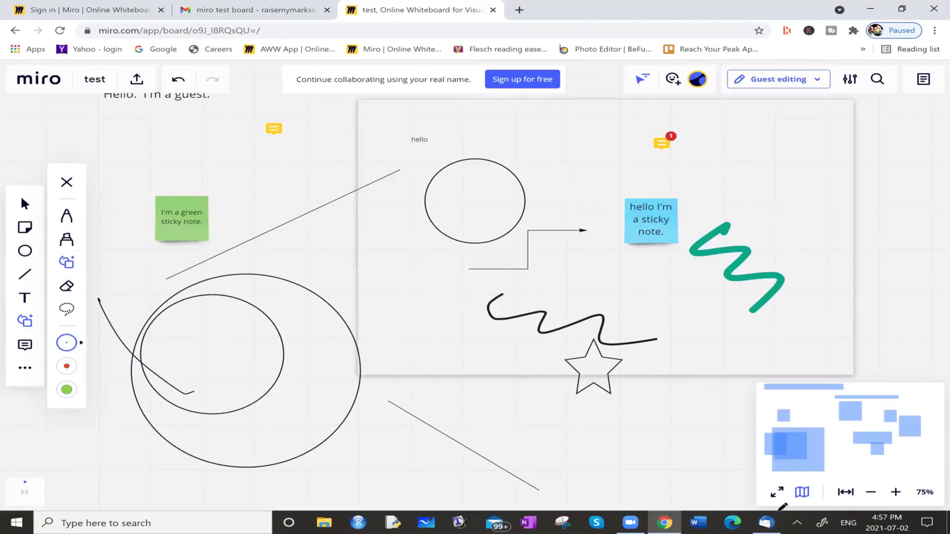
pyautogui.moveTo(786, 232)
pyautogui.mouseDown()
pyautogui.moveTo(784, 157)
pyautogui.moveTo(879, 235)
pyautogui.moveTo(786, 231)
pyautogui.mouseUp()
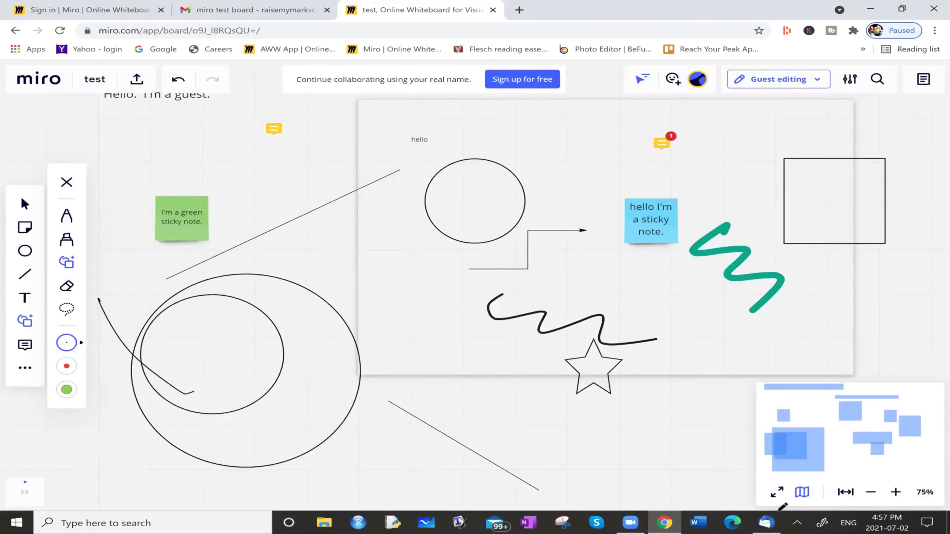
pyautogui.moveTo(472, 359)
pyautogui.mouseDown()
pyautogui.moveTo(481, 365)
pyautogui.moveTo(468, 436)
pyautogui.moveTo(427, 433)
pyautogui.mouseUp()
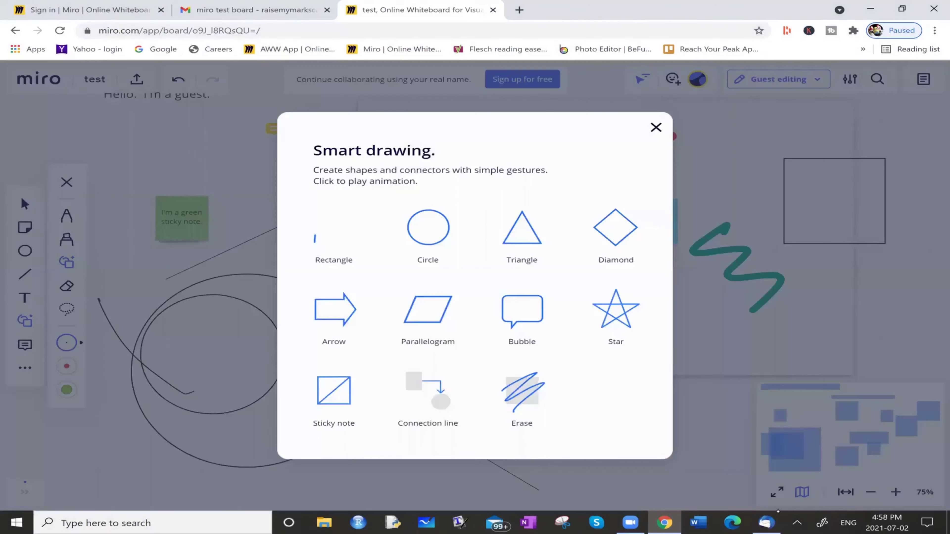
pyautogui.press('Escape')
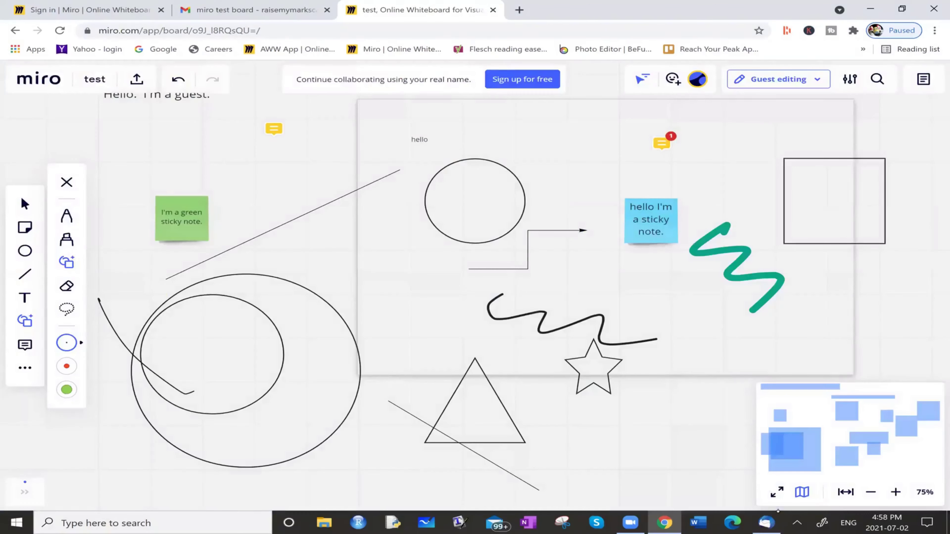